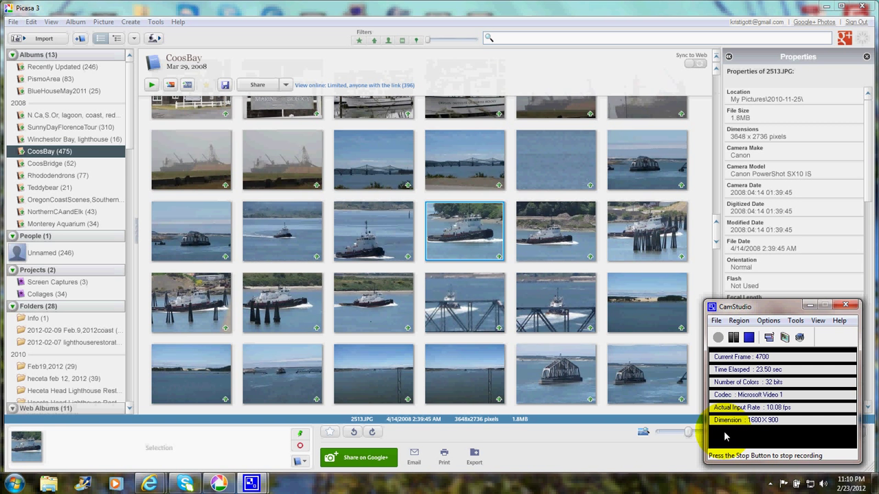
Open the tugboat photo 2513.JPG for editing and raise its fill light very slightly and its highlights and shadows moderately.
double_click(459, 234)
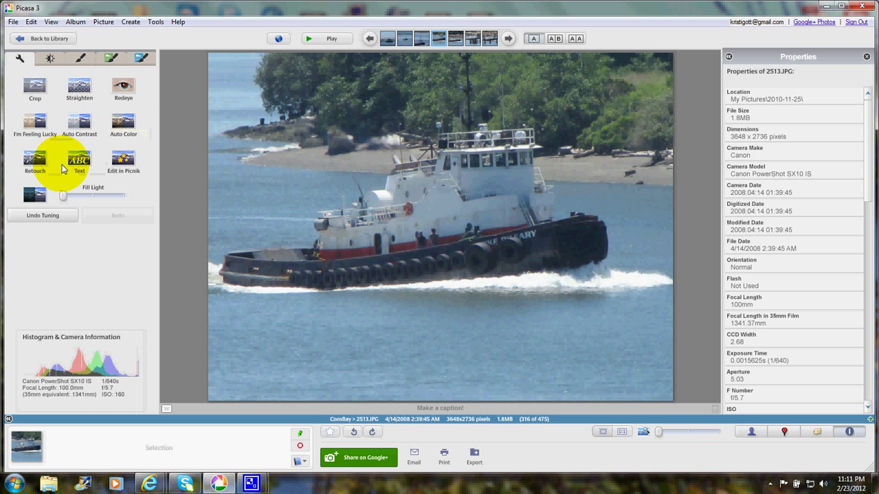
click(53, 61)
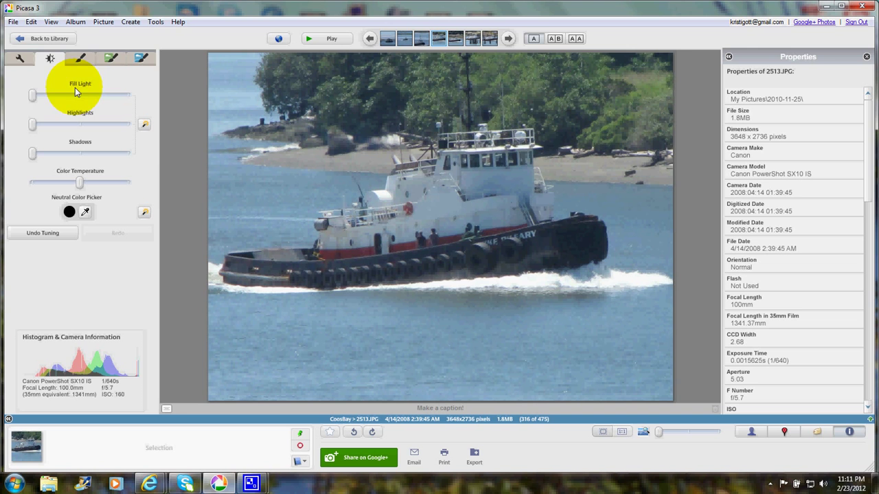
mouse_move(35, 94)
mouse_down()
mouse_move(133, 96)
mouse_move(35, 94)
mouse_up()
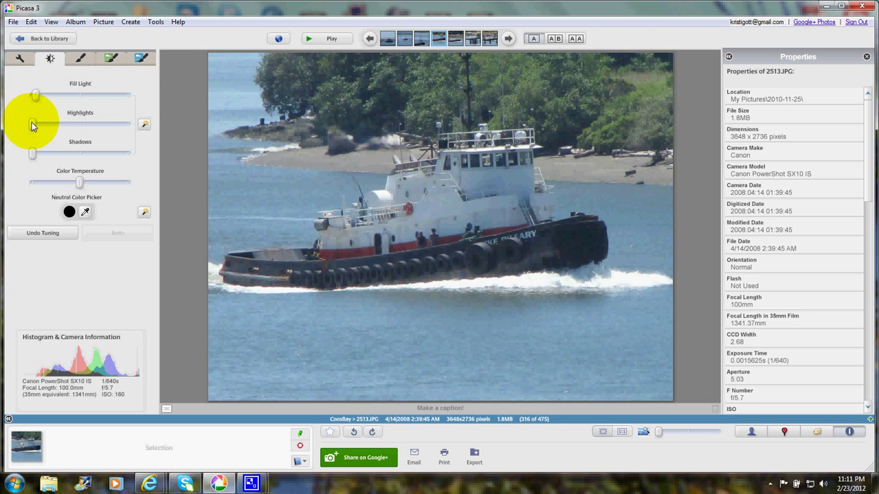
drag(33, 125, 59, 125)
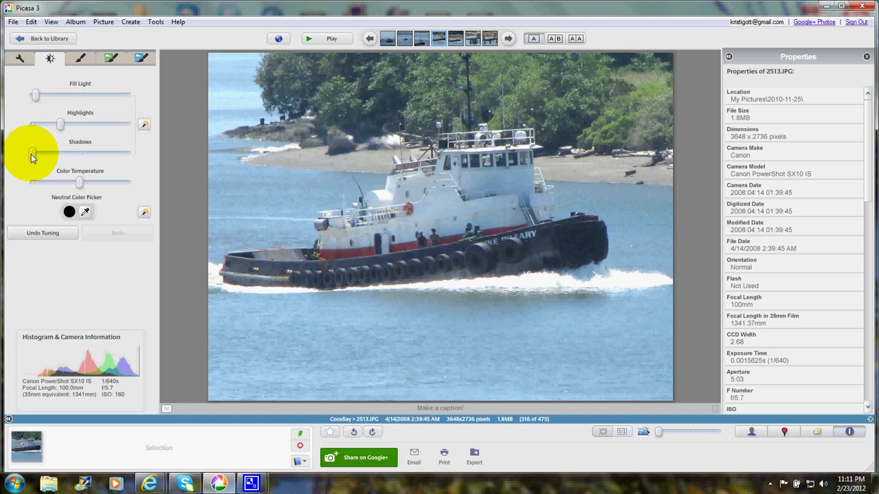
drag(33, 153, 53, 155)
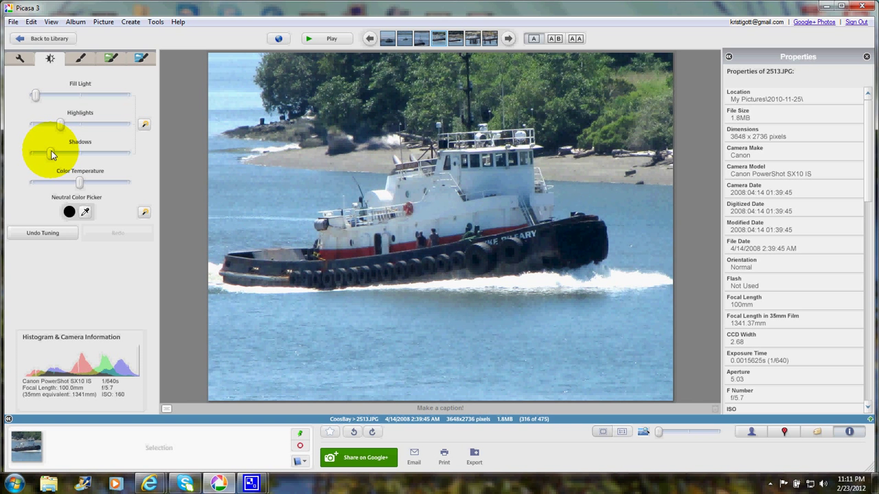
drag(52, 154, 51, 152)
Try the coolest color temperature on the tugboat photo and return it to the neutral midpoint.
drag(80, 182, 36, 185)
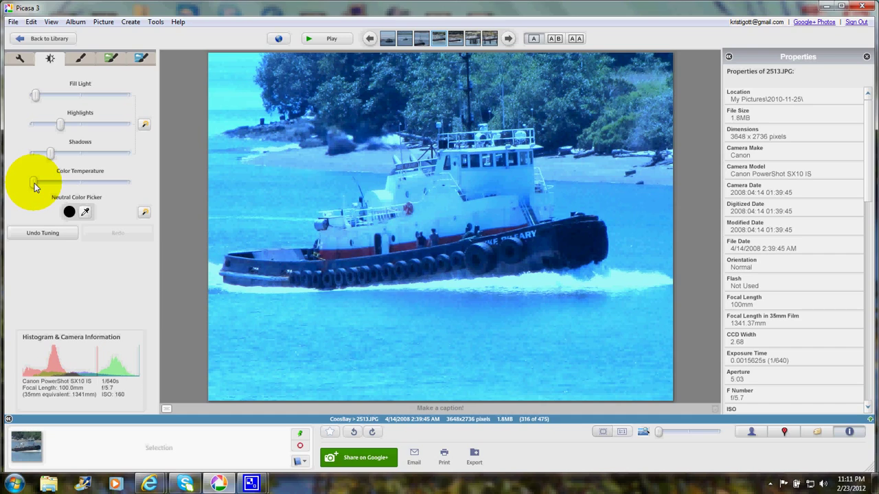
drag(35, 183, 80, 180)
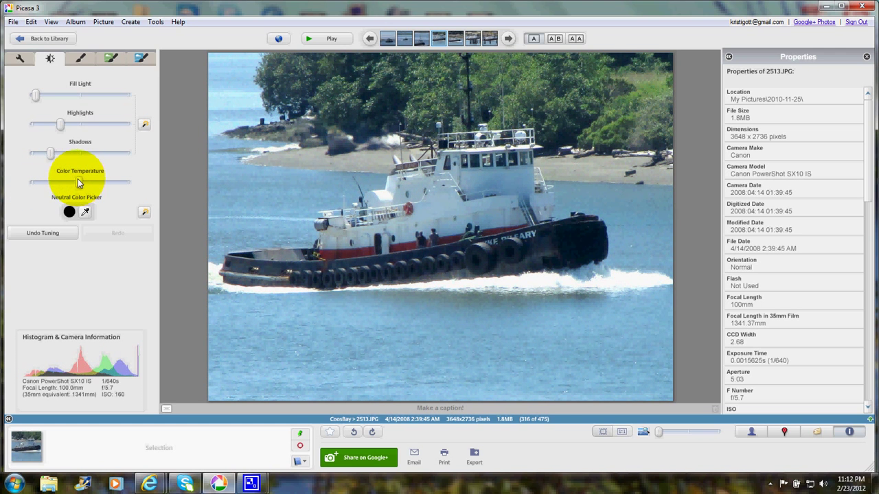
Try the Sepia and Warmify effects on the tugboat photo, undoing each one.
click(82, 61)
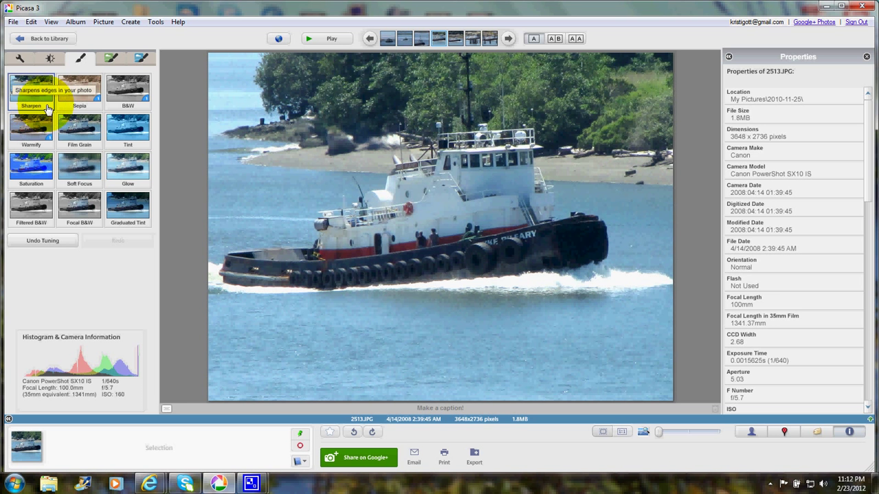
click(79, 89)
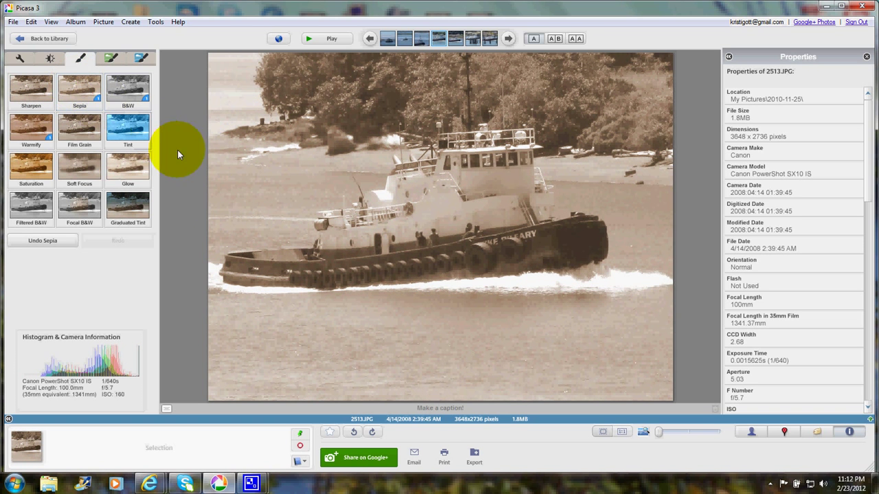
click(59, 241)
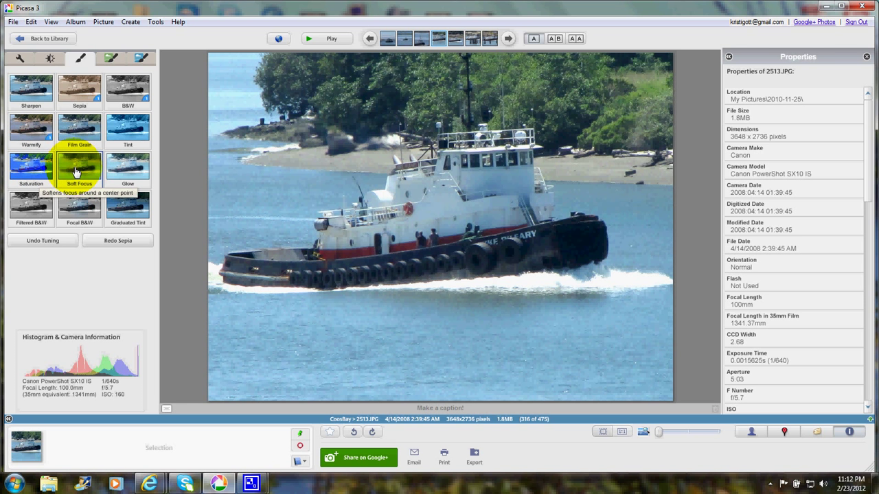
click(35, 133)
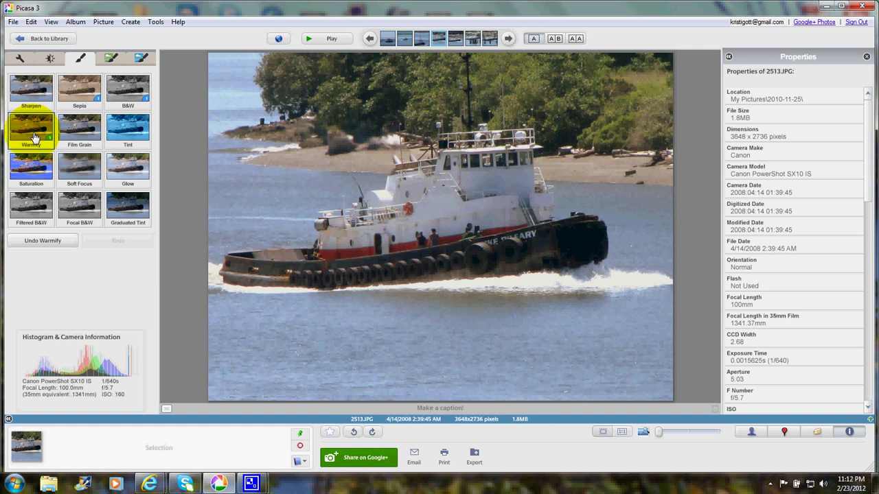
click(37, 241)
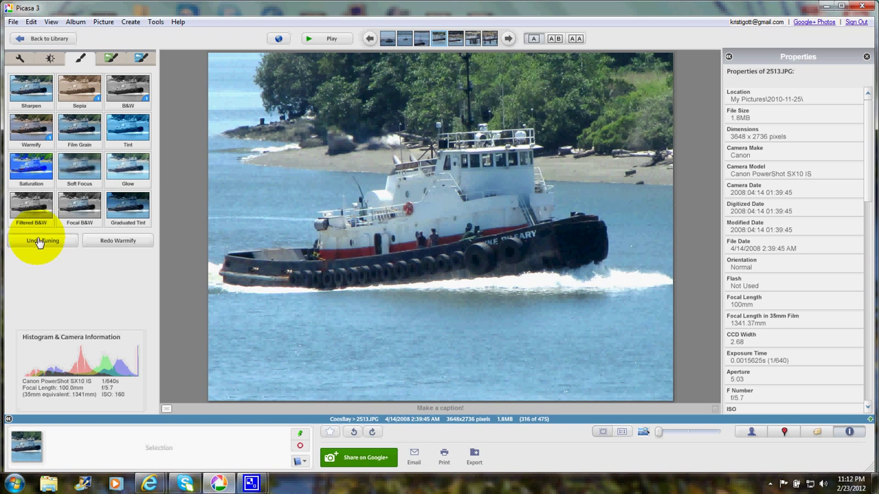
Try the Glow effect with a slightly adjusted intensity and larger radius, and cancel it.
click(127, 170)
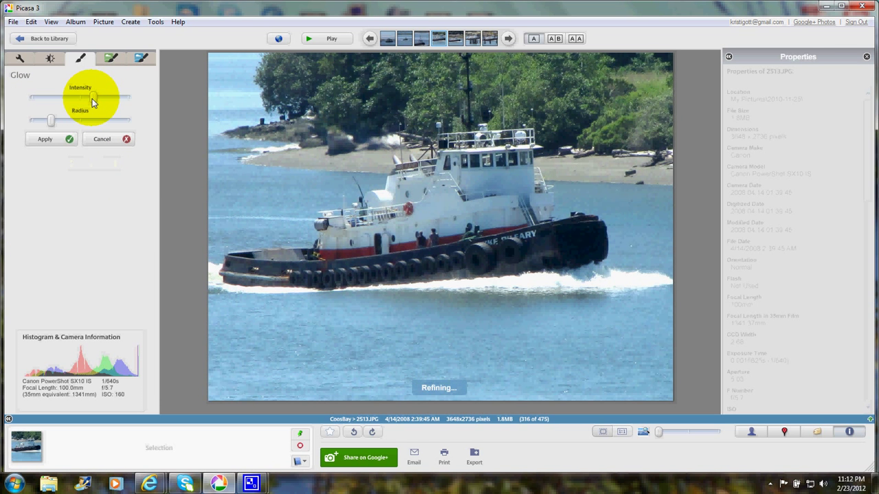
mouse_move(93, 99)
mouse_down()
mouse_move(122, 95)
mouse_move(94, 96)
mouse_up()
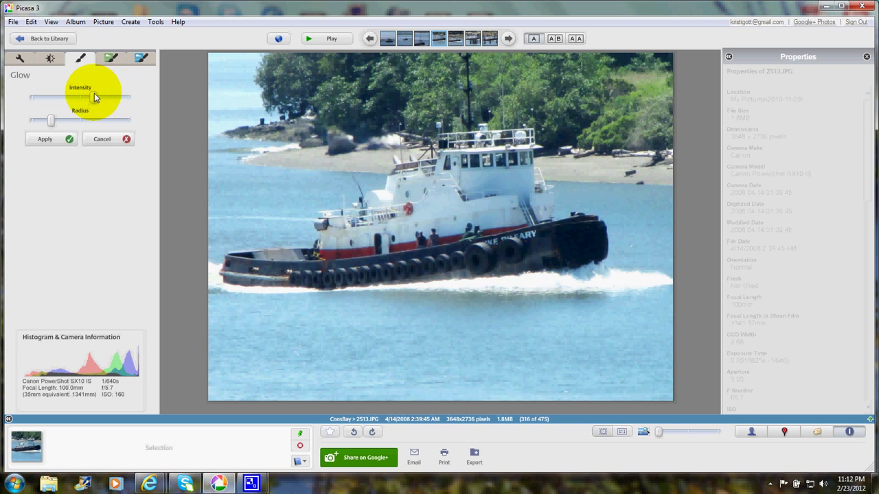
mouse_move(51, 121)
mouse_down()
mouse_move(86, 121)
mouse_move(53, 120)
mouse_up()
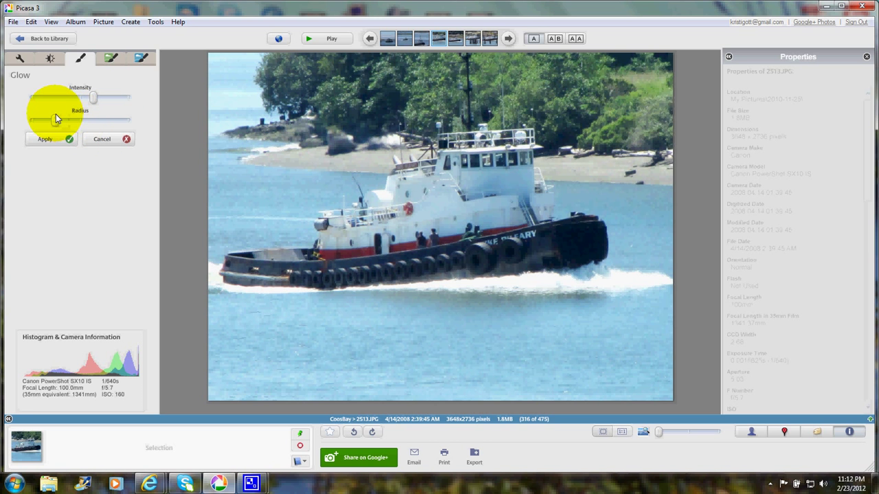
click(108, 138)
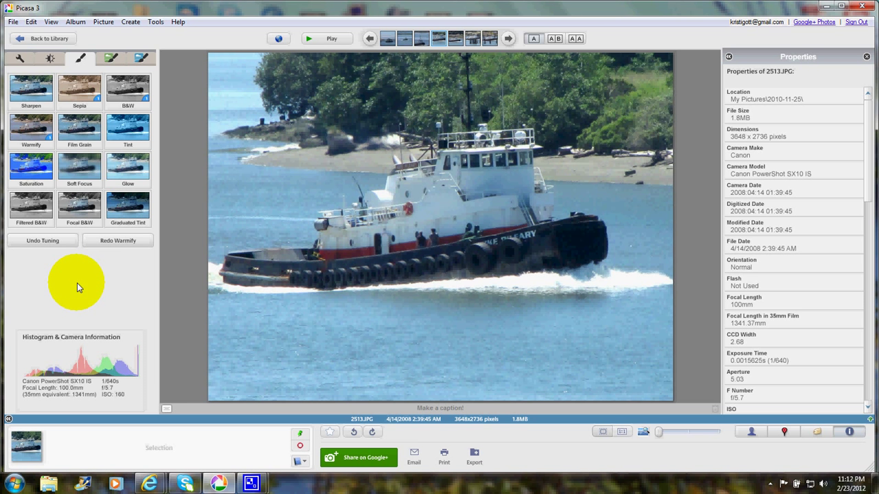
Try the Posterize effect with the number of colors raised to about the middle of its range, and cancel it.
click(111, 59)
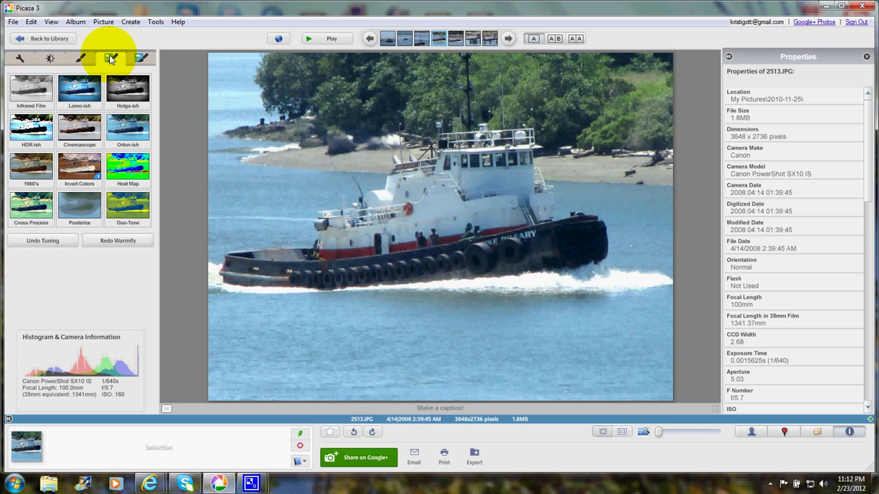
click(79, 206)
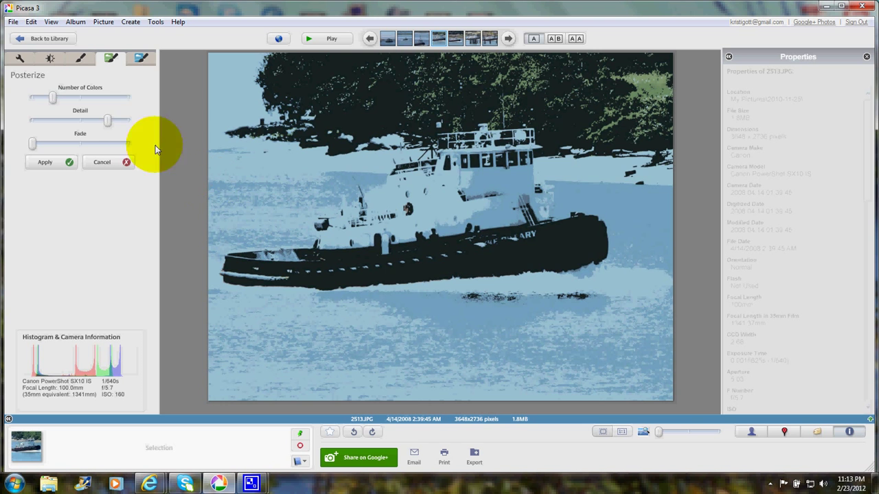
drag(50, 95, 85, 98)
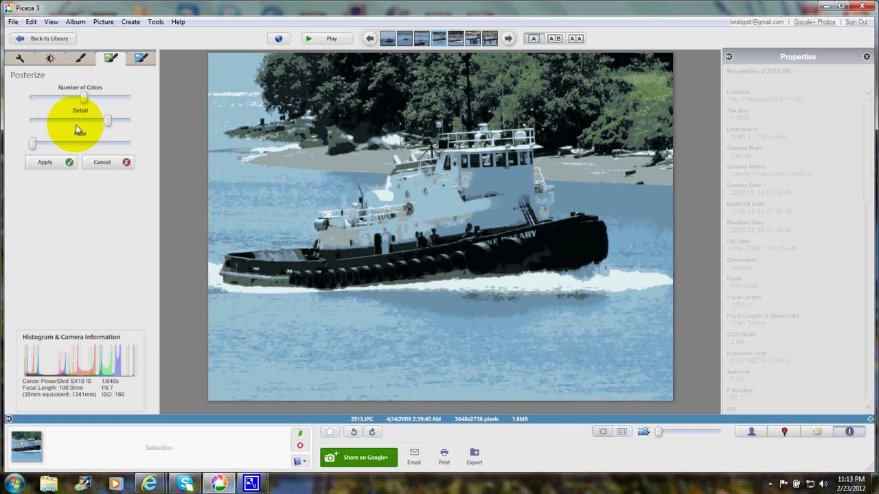
click(108, 165)
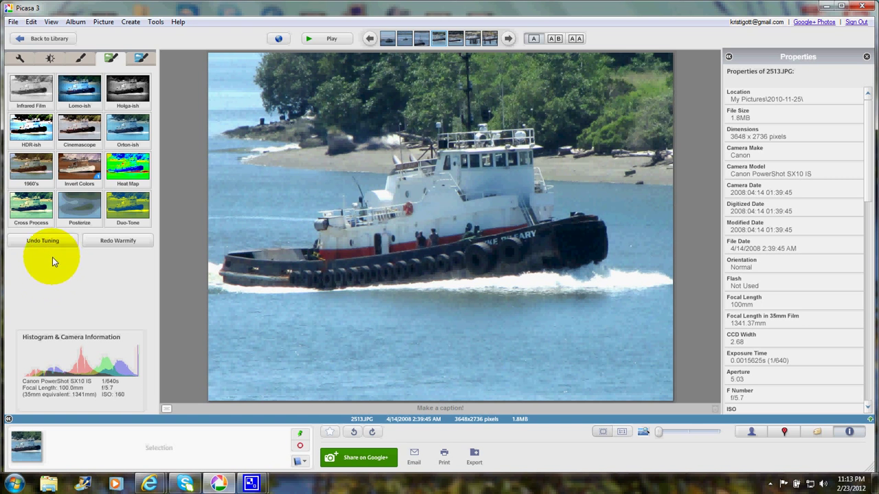
Try the Heat Map effect on the tugboat photo and cancel it.
click(131, 165)
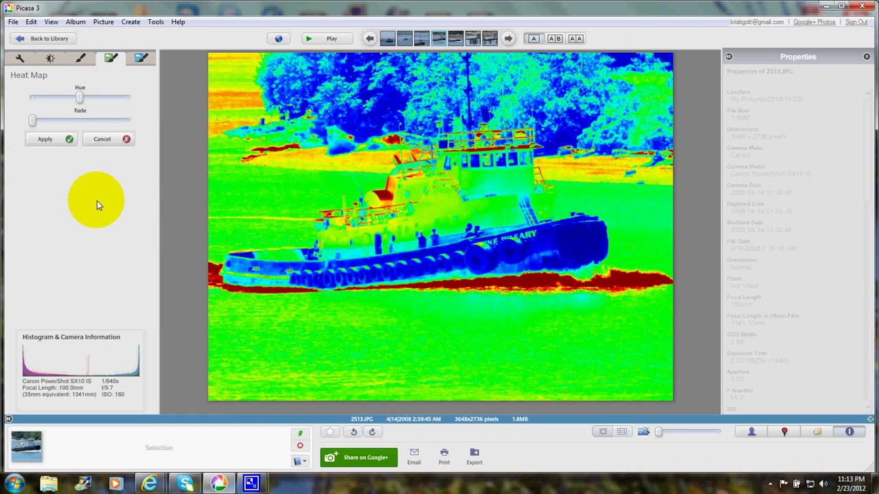
mouse_move(78, 96)
mouse_down()
mouse_move(117, 96)
mouse_move(39, 96)
mouse_move(79, 92)
mouse_up()
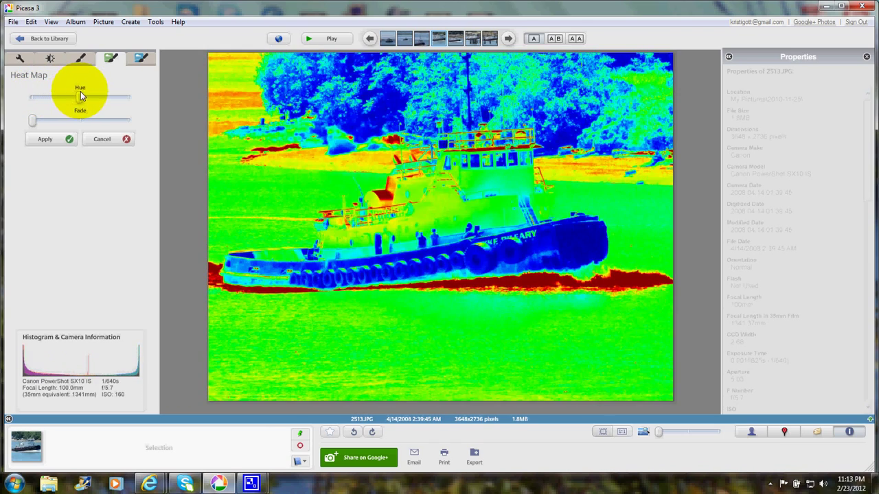
click(114, 140)
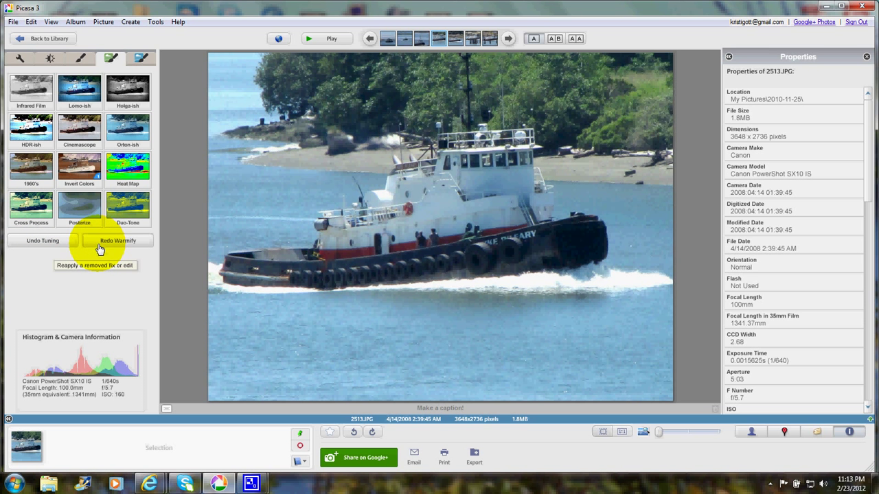
Try the Pencil Sketch effect with high strength, bring the strength back to about the middle, and cancel it.
click(141, 58)
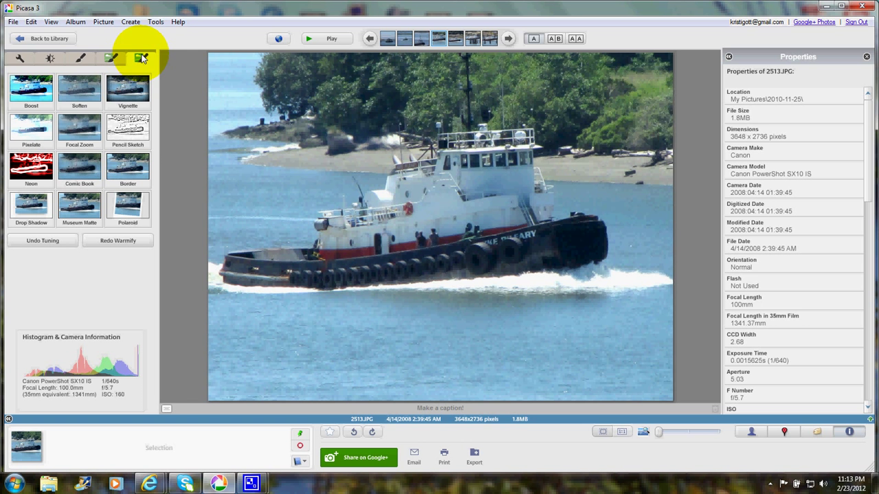
click(125, 130)
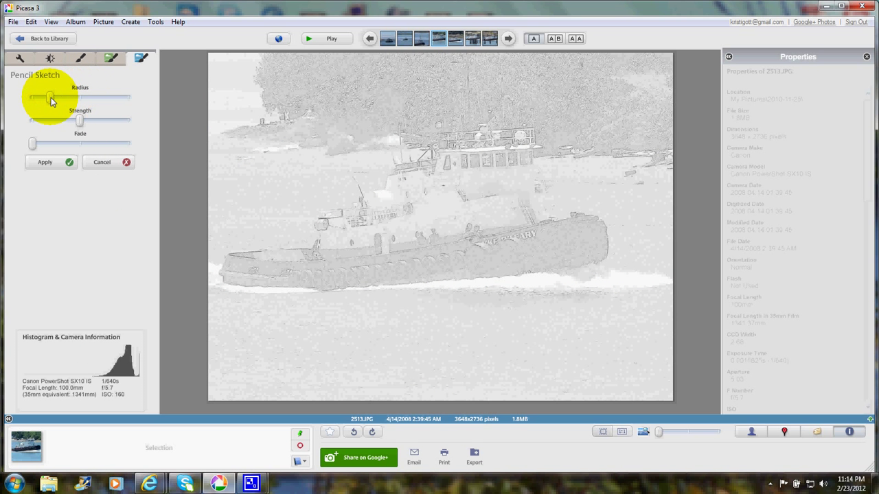
drag(80, 120, 118, 121)
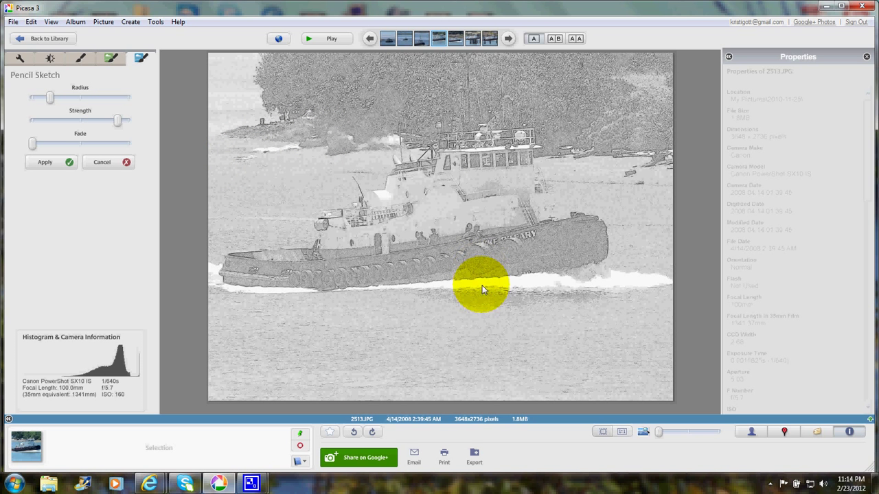
drag(117, 121, 83, 120)
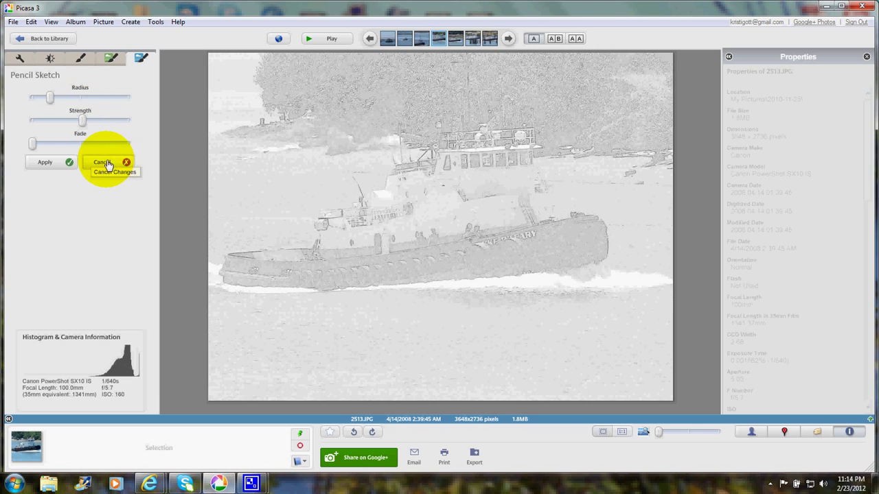
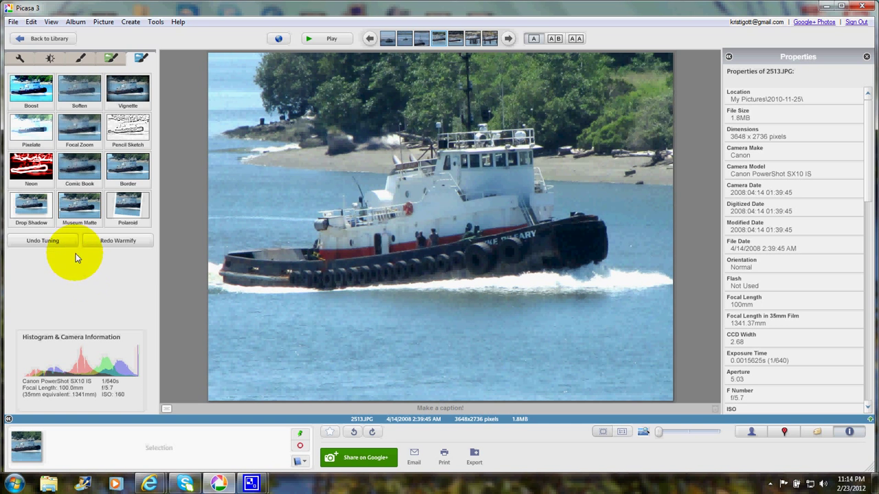
Add a Museum Matte to the tugboat photo with the outer and inner thickness both set near maximum.
click(80, 206)
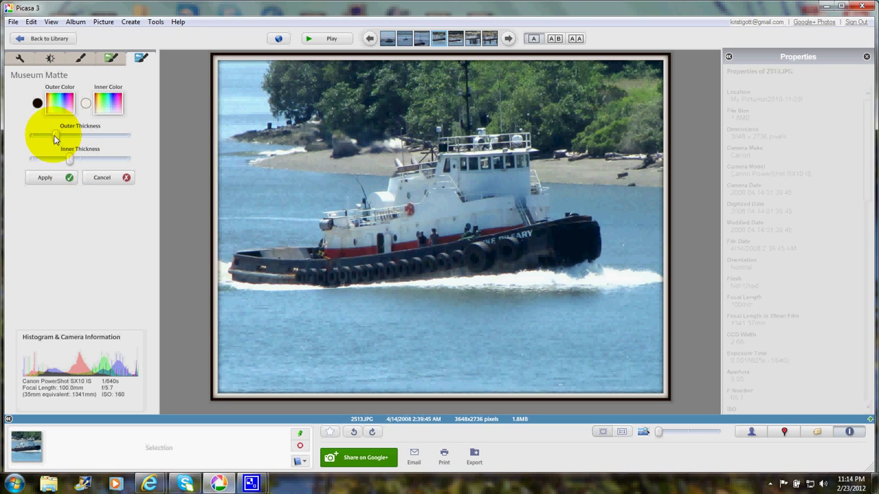
drag(55, 135, 112, 130)
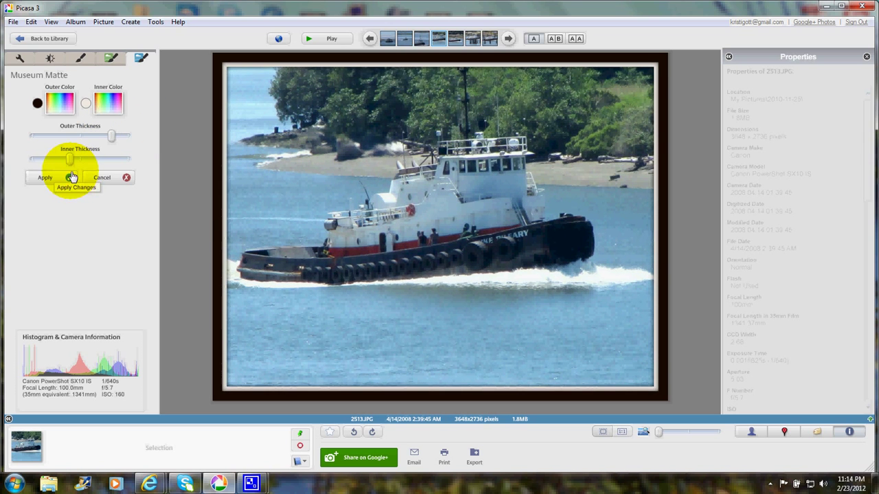
drag(70, 161, 124, 160)
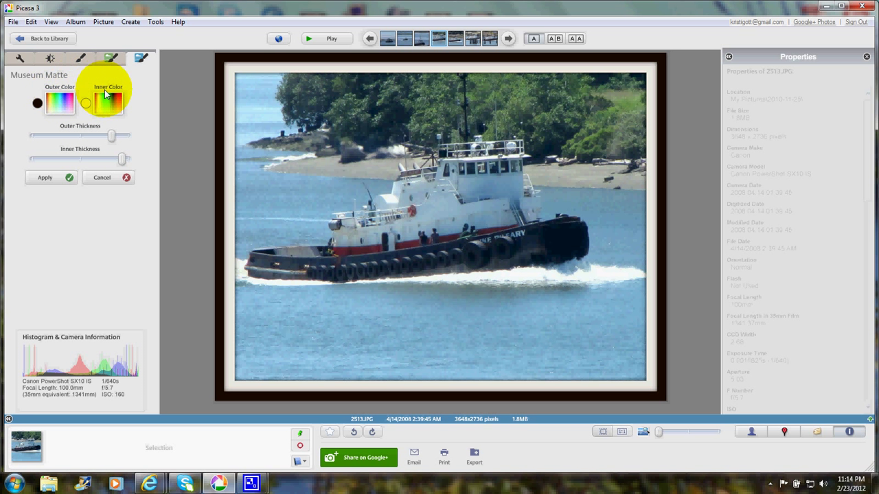
Color the matte's outer border teal green and its inner border pale cyan.
click(61, 106)
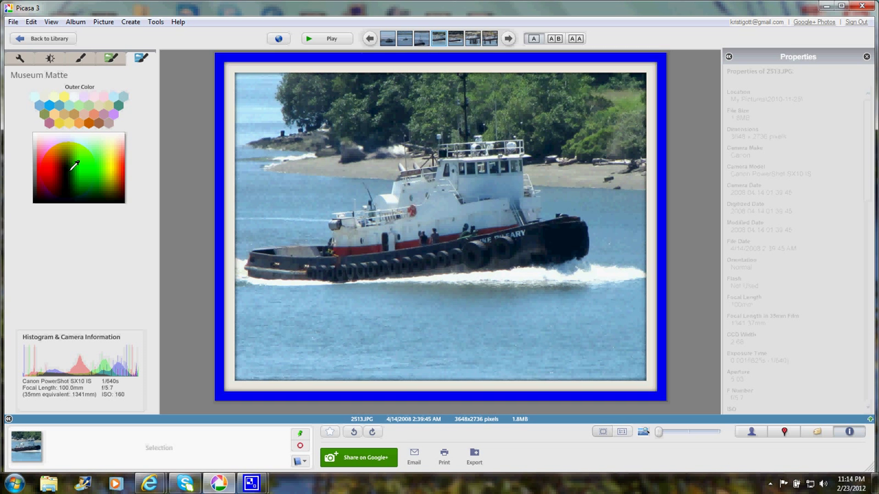
click(120, 102)
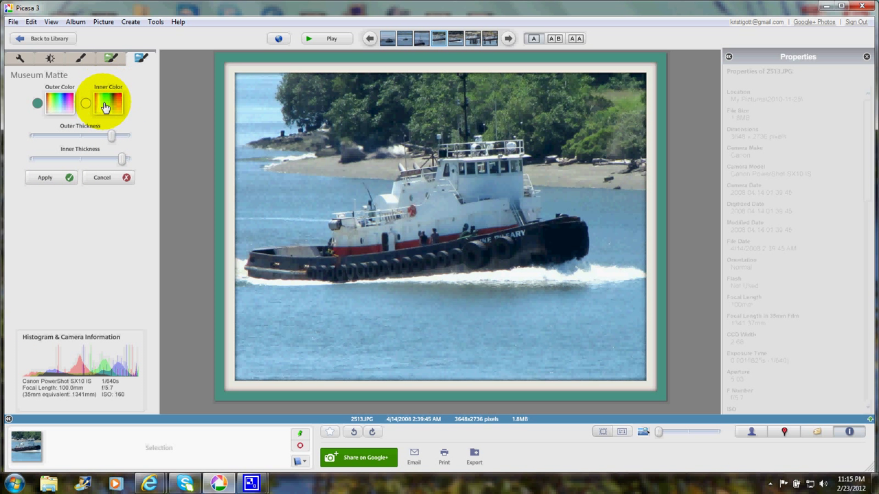
click(109, 96)
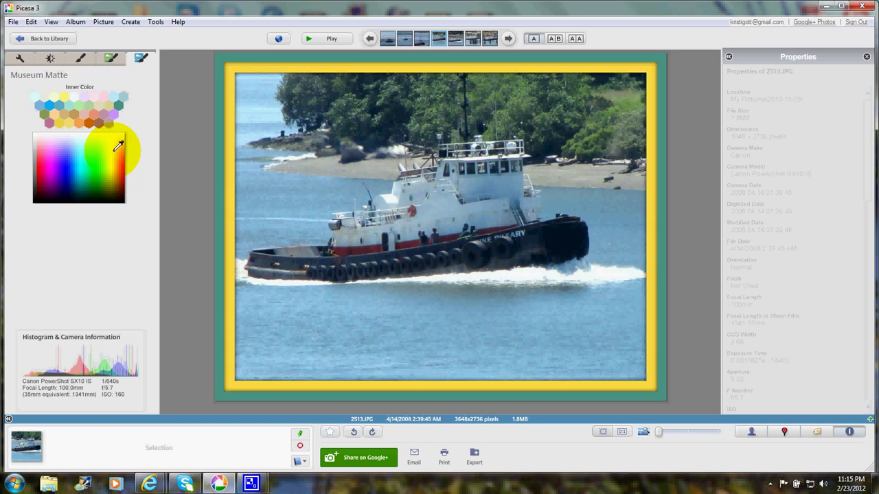
click(79, 143)
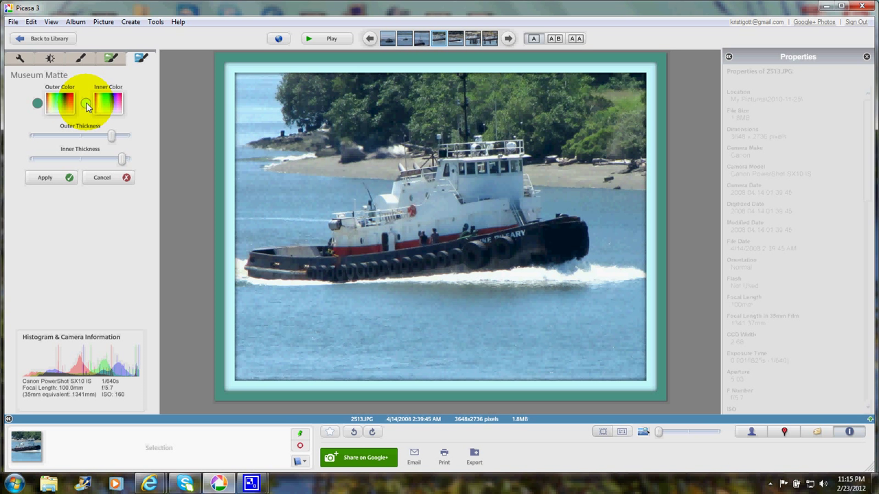
Cancel the Museum Matte and start a Drop Shadow with the size at about two-thirds and the distance at about the middle.
click(102, 178)
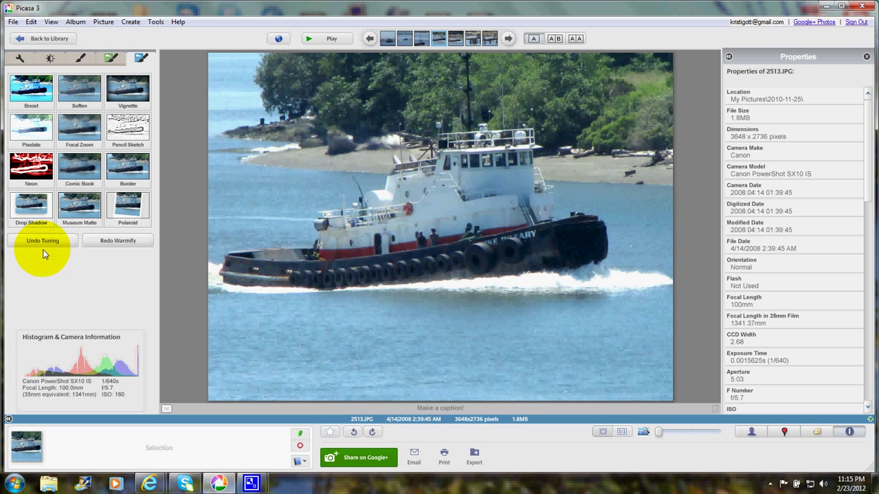
click(35, 204)
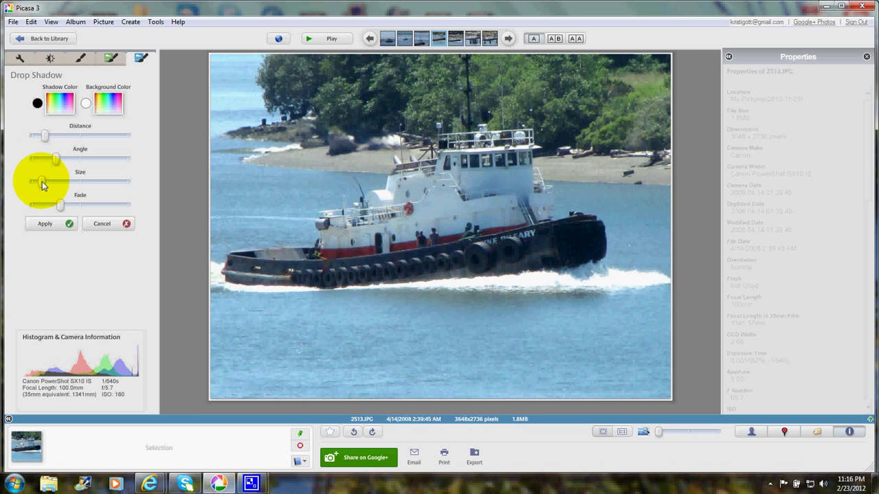
drag(42, 182, 94, 184)
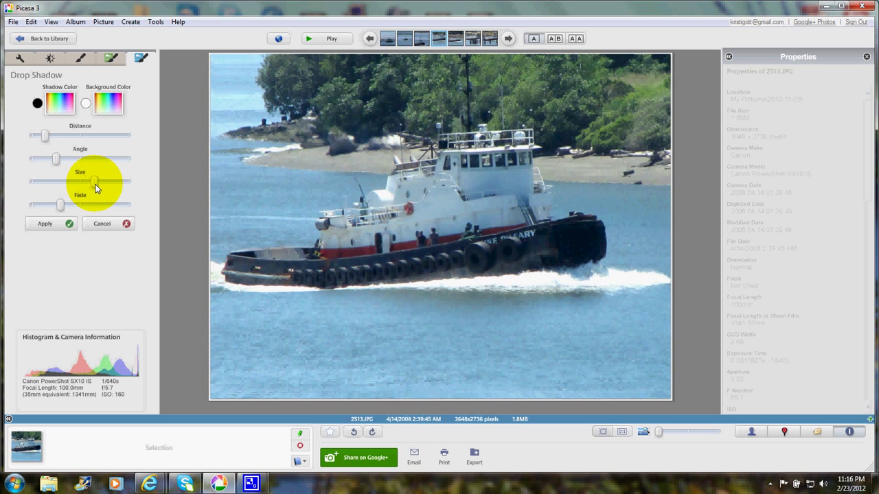
drag(44, 134, 80, 134)
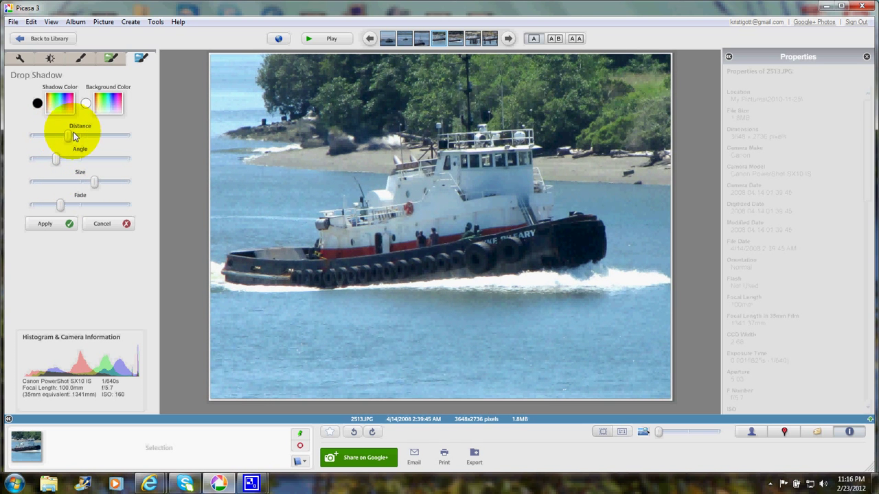
Color the drop shadow dark blue and its background light blue, and apply the effect.
click(39, 103)
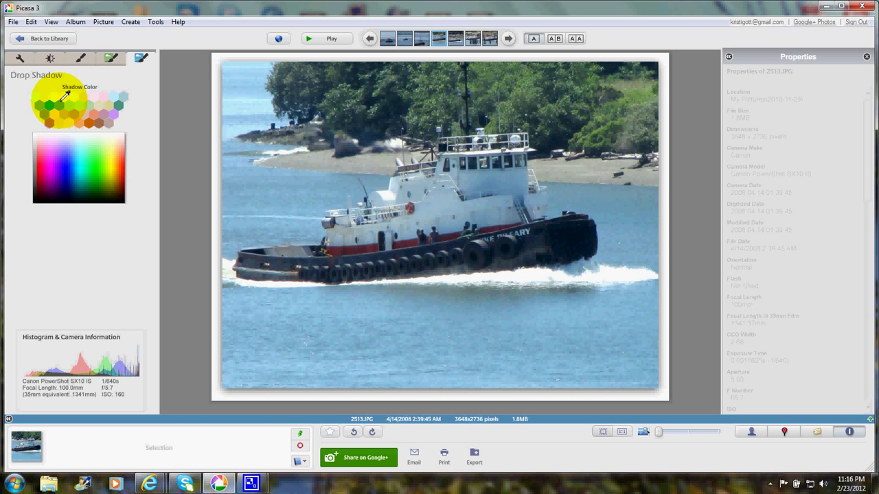
click(65, 182)
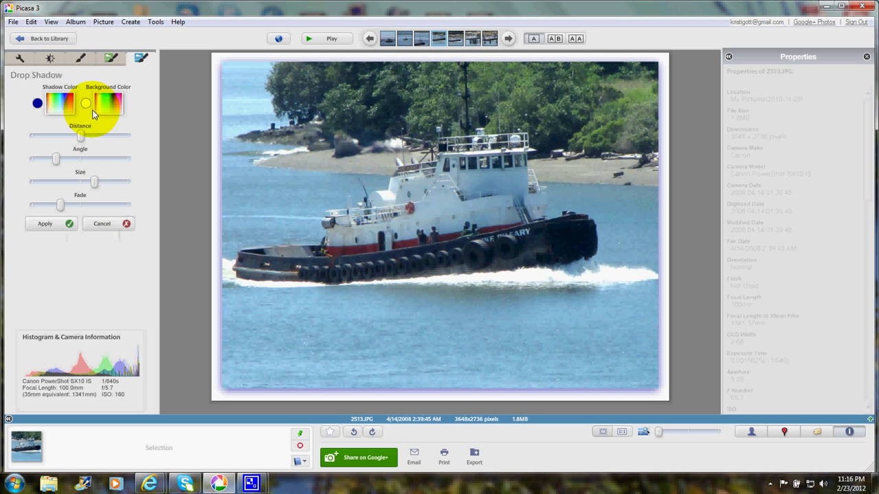
click(108, 97)
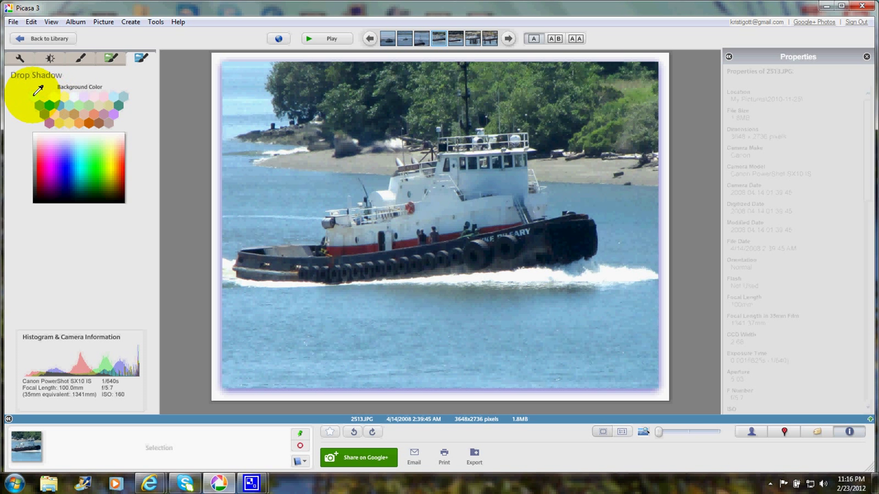
click(81, 155)
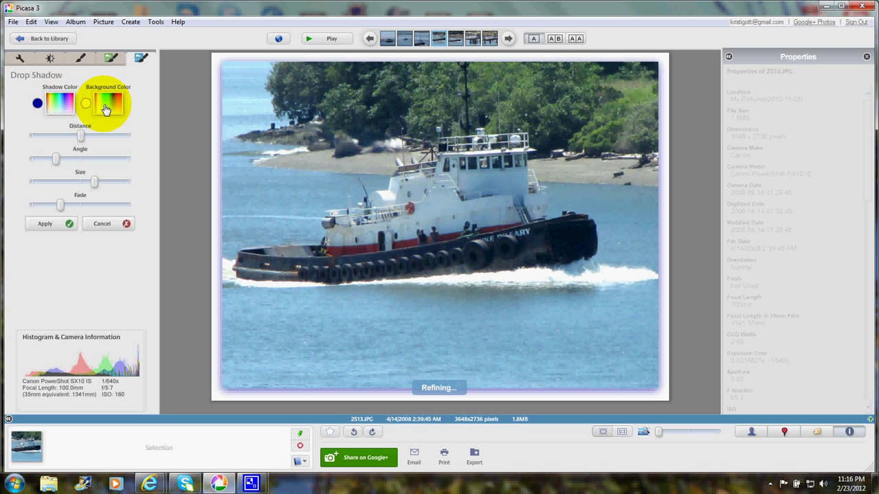
click(108, 101)
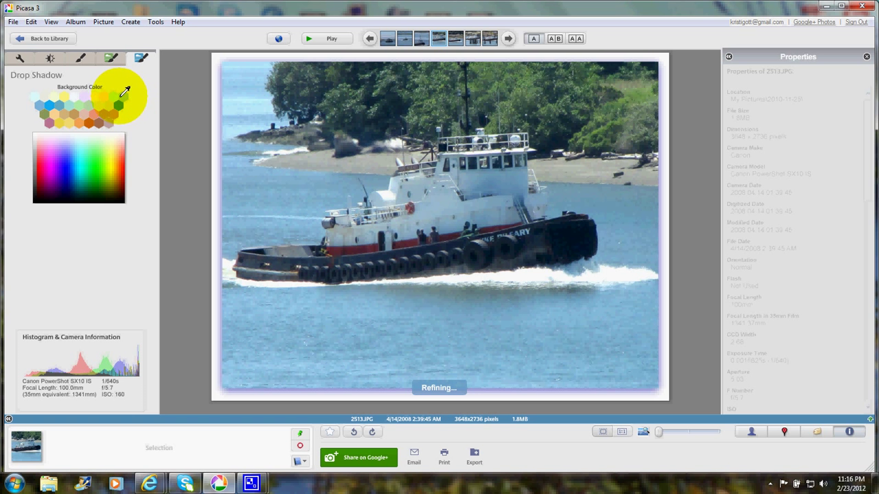
click(117, 103)
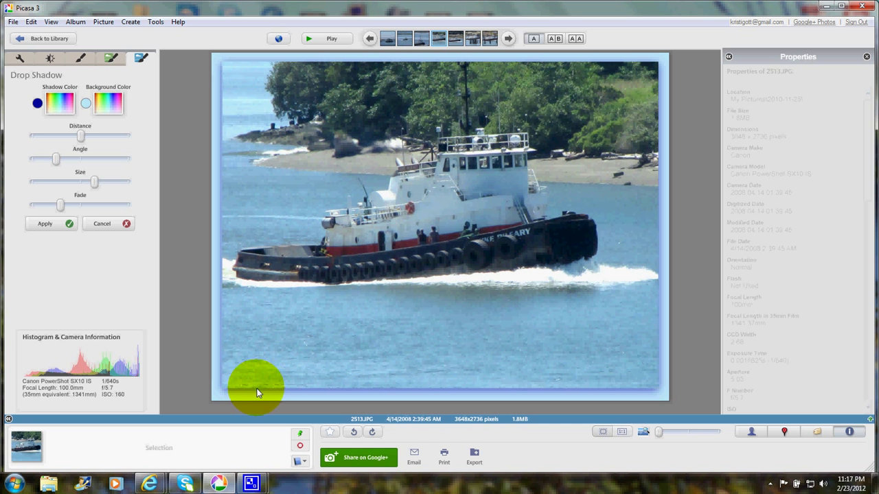
click(45, 223)
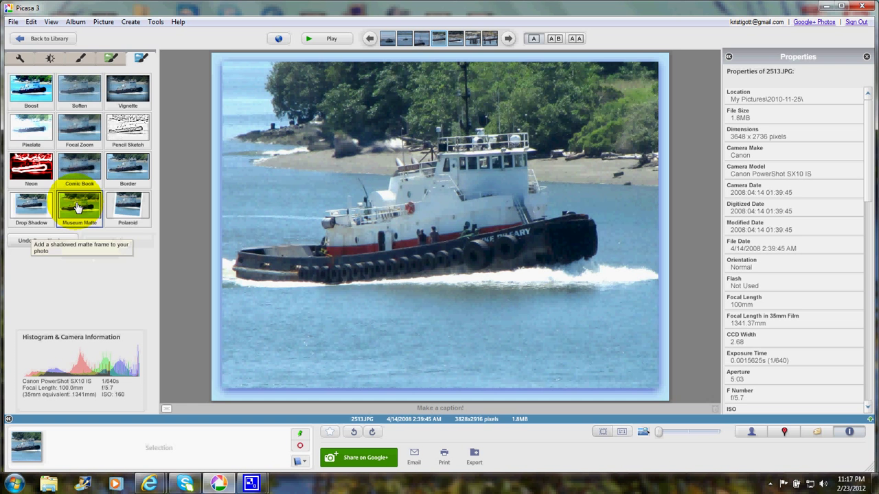
Add a Museum Matte around the shadowed photo with a teal green outer border and the outer thickness near maximum.
click(77, 207)
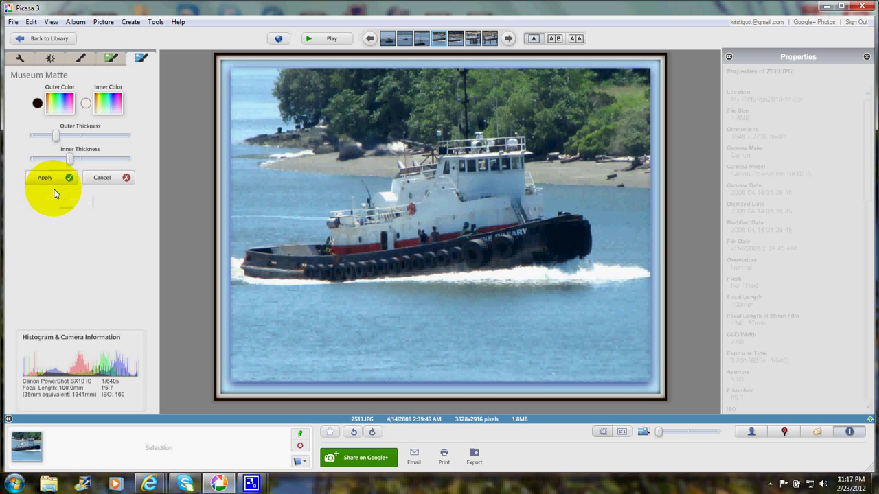
click(59, 103)
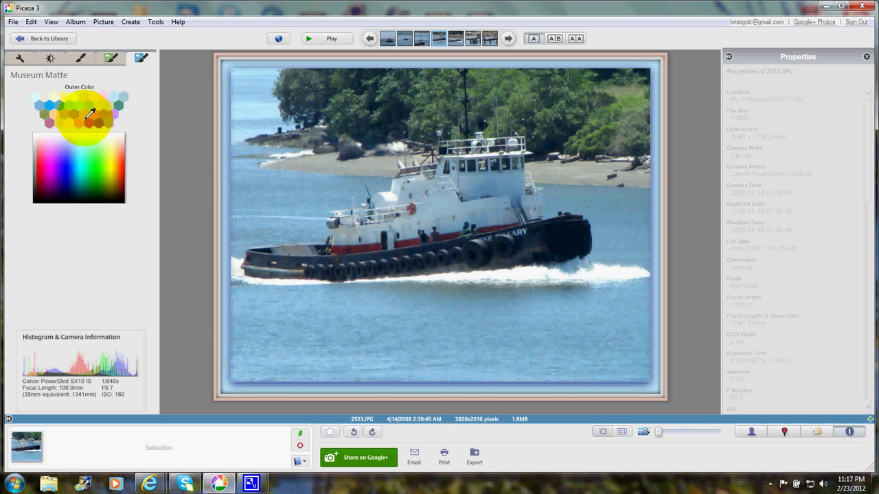
click(121, 101)
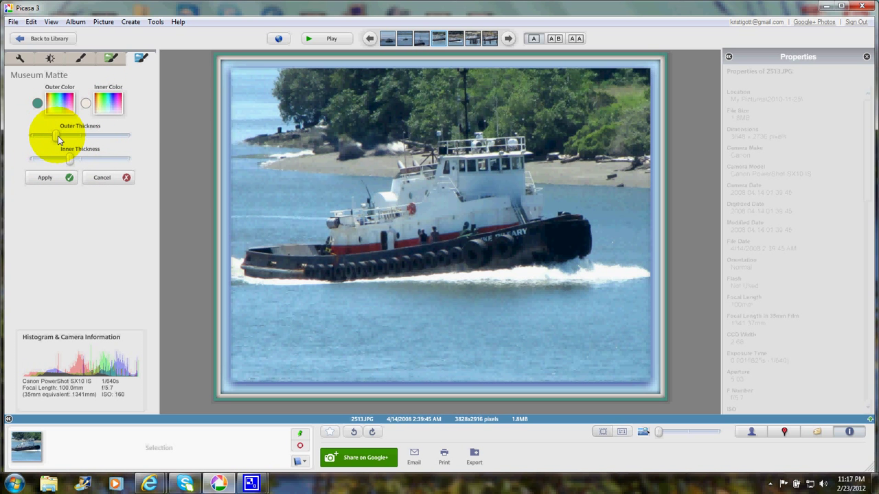
drag(55, 136, 119, 135)
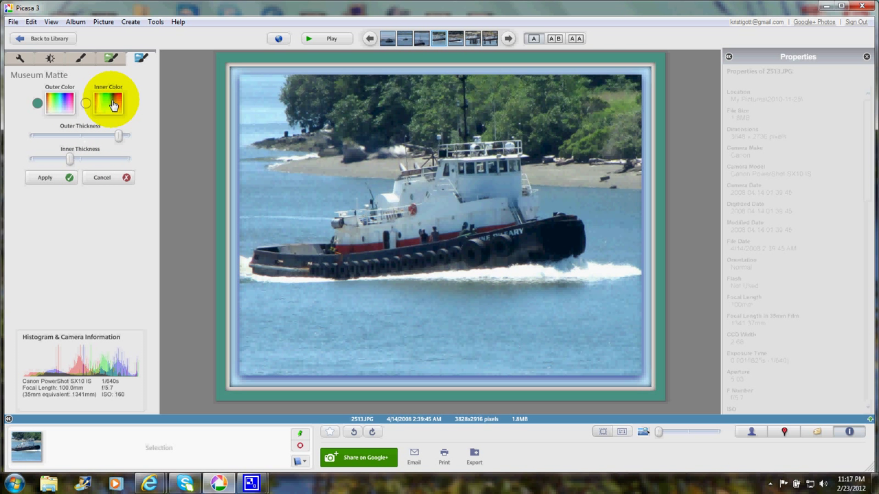
Color the matte's inner border brown, set the inner thickness near maximum, and apply the matte.
click(114, 105)
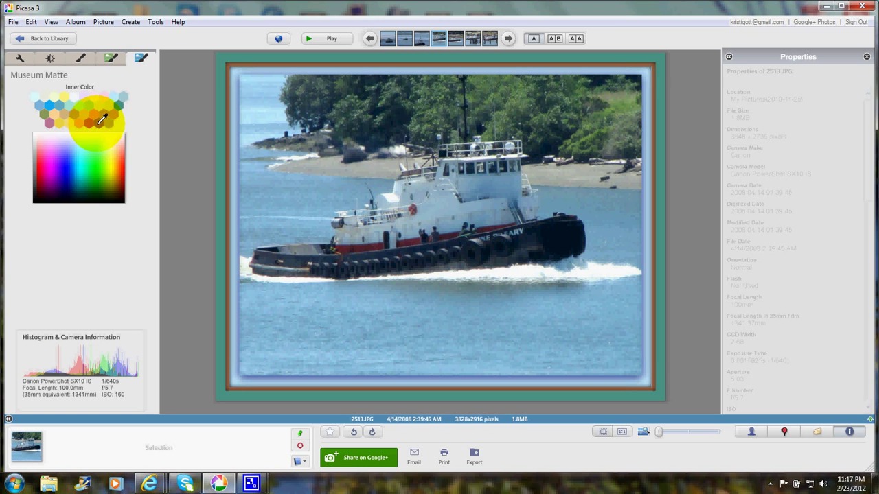
click(101, 120)
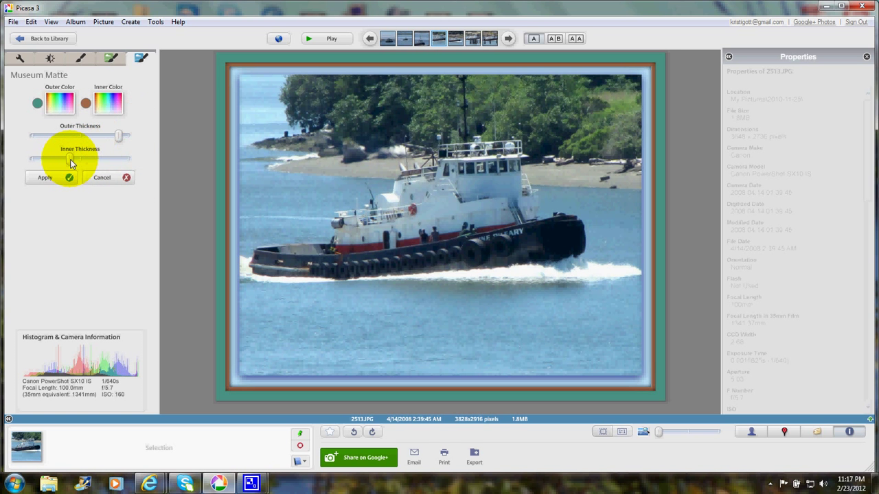
drag(72, 162, 122, 166)
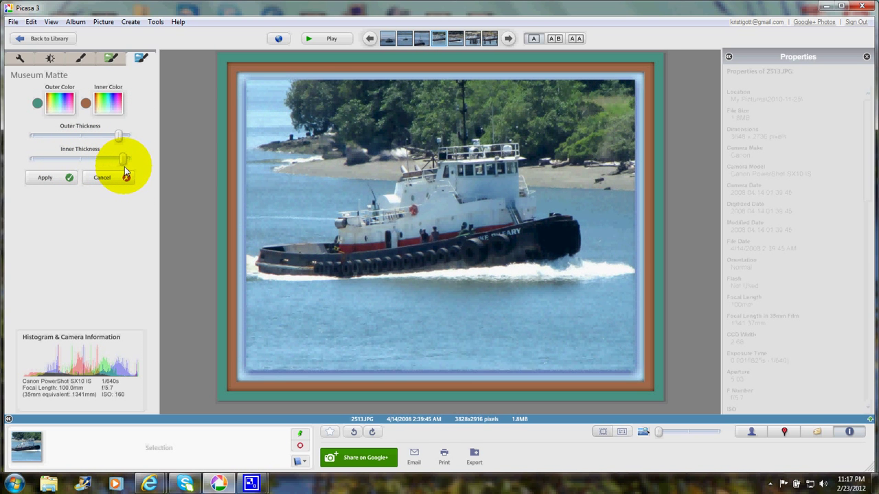
click(59, 179)
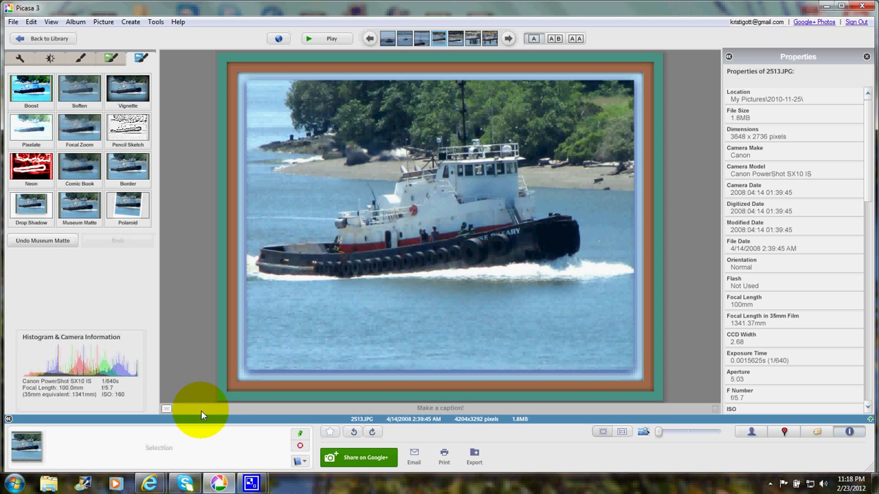
Start saving the framed photo under Save As with the Desktop as destination, and close the dialog without saving.
mouse_move(252, 485)
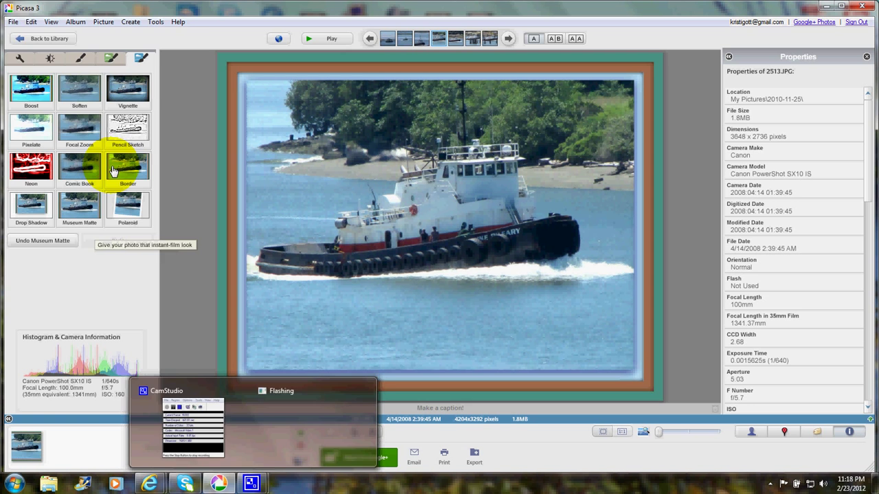
click(13, 22)
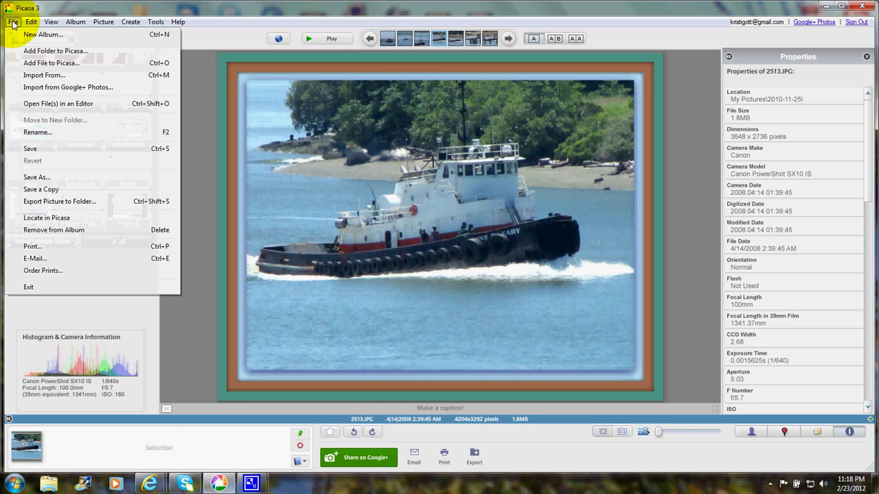
click(34, 177)
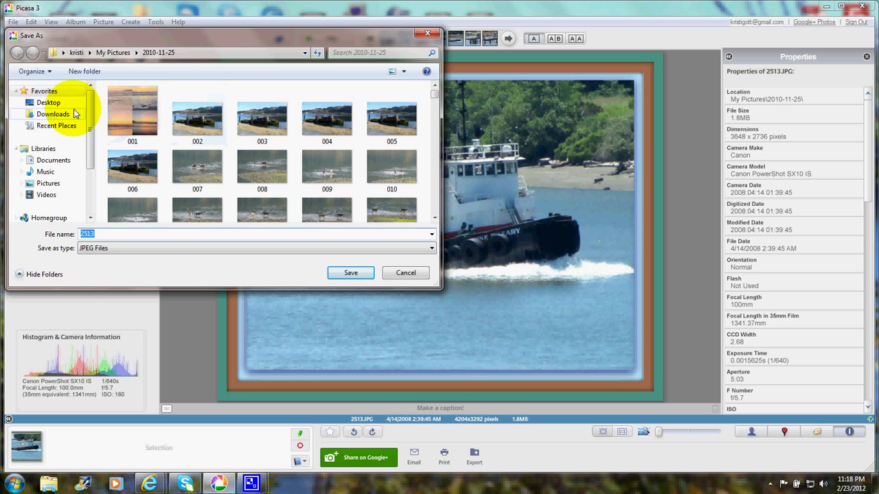
click(51, 103)
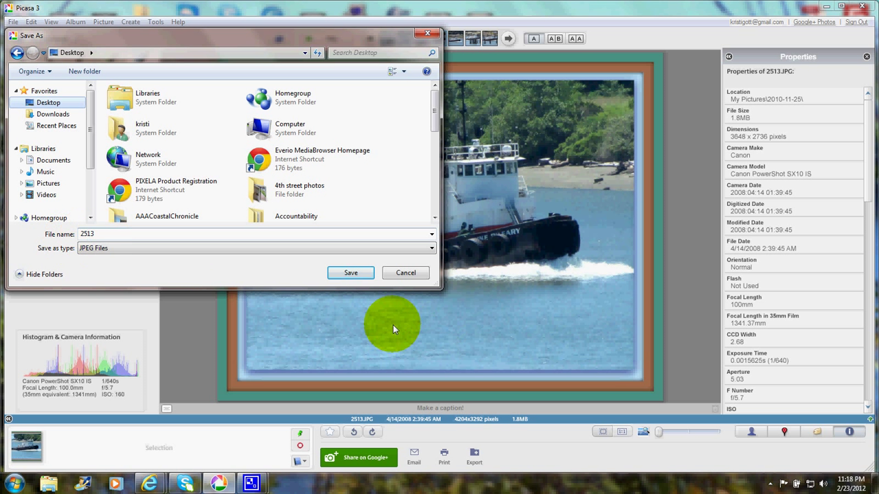
click(423, 33)
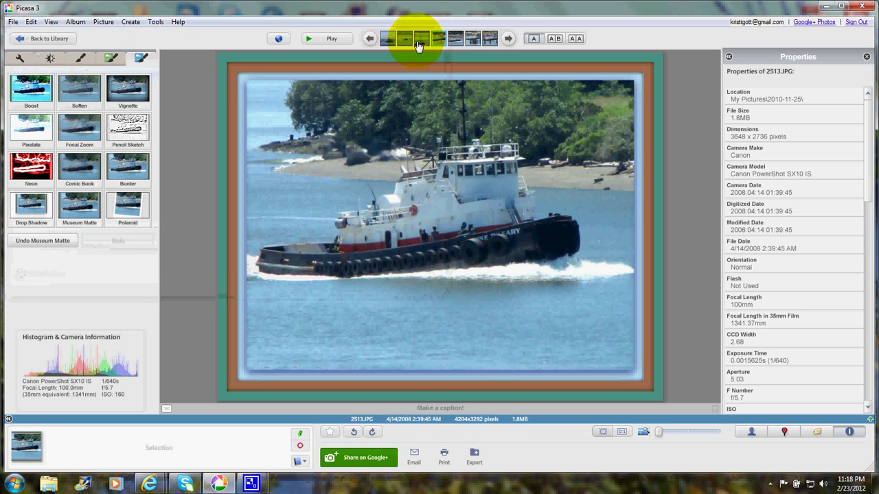